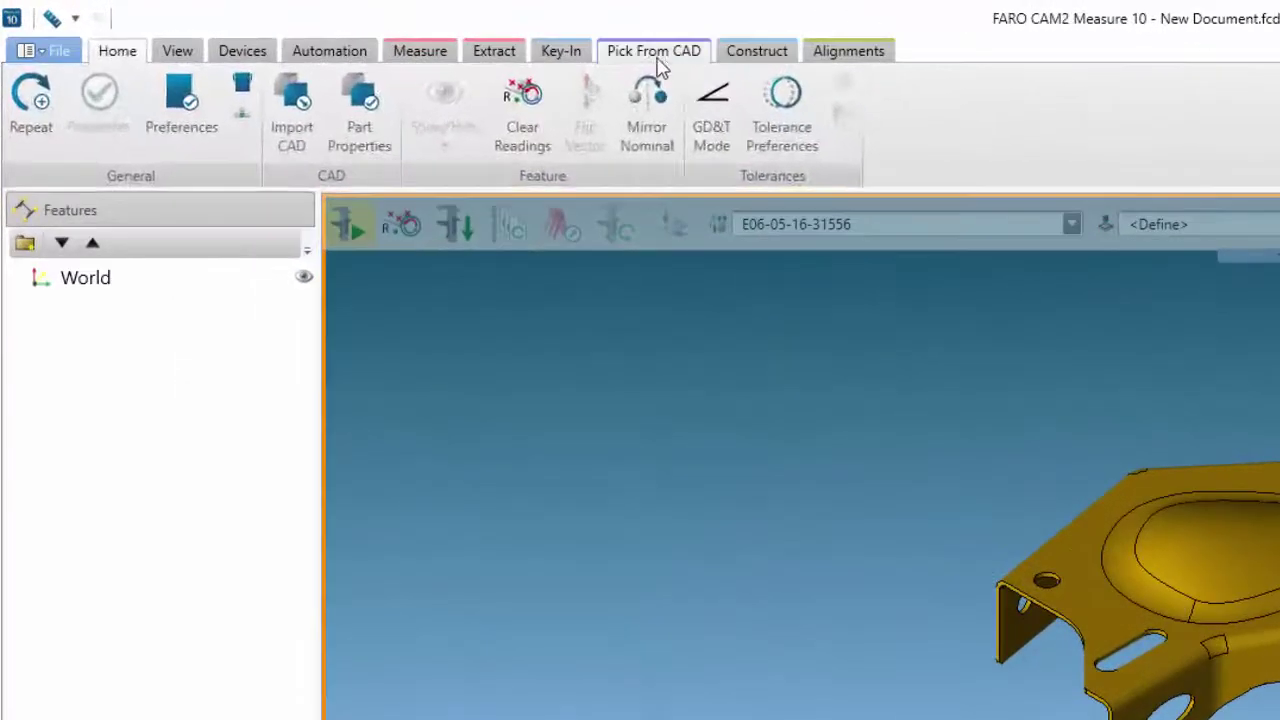
Step: Pick the hole by the device position from the CAD model as Circle 1
click(526, 47)
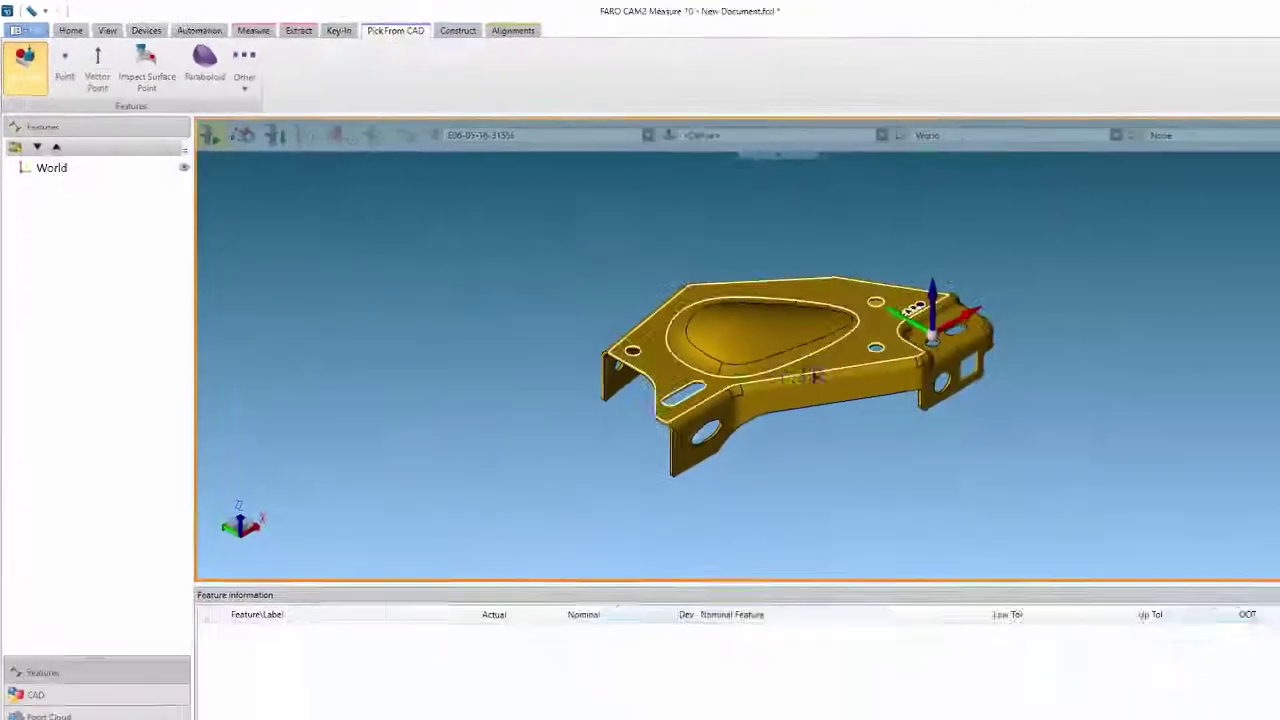
scroll(872, 322, up, 5)
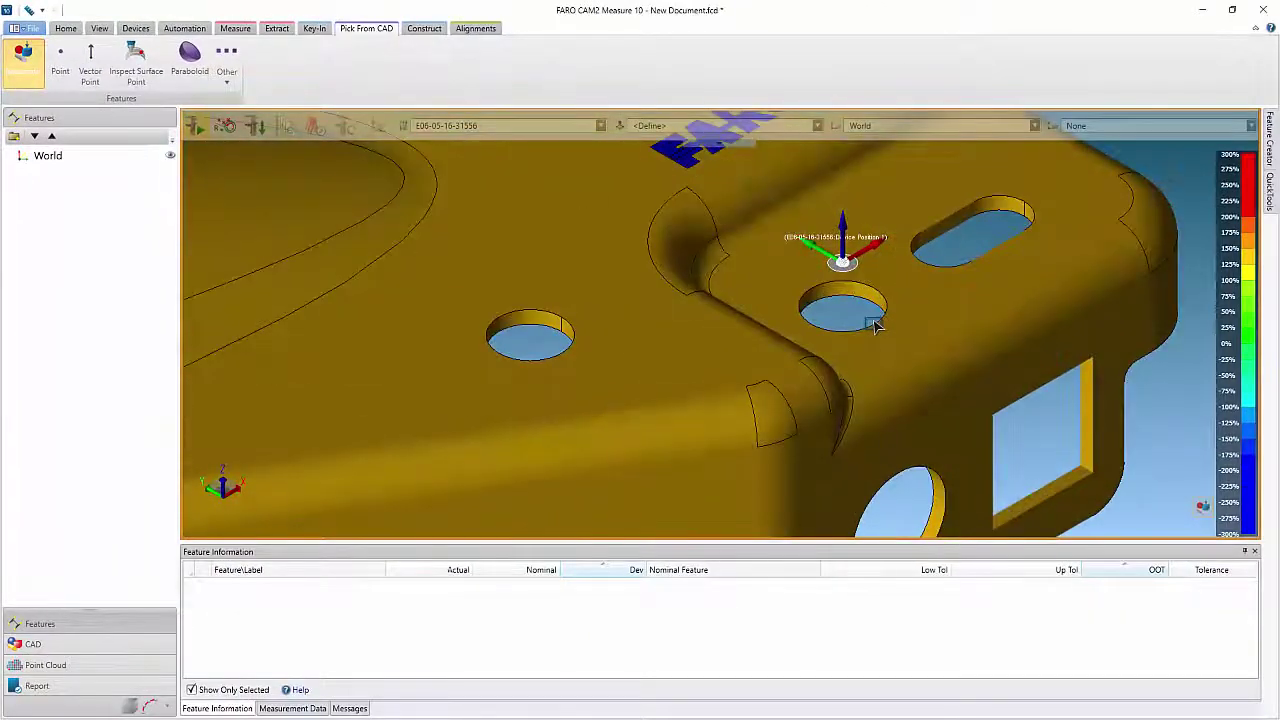
click(868, 329)
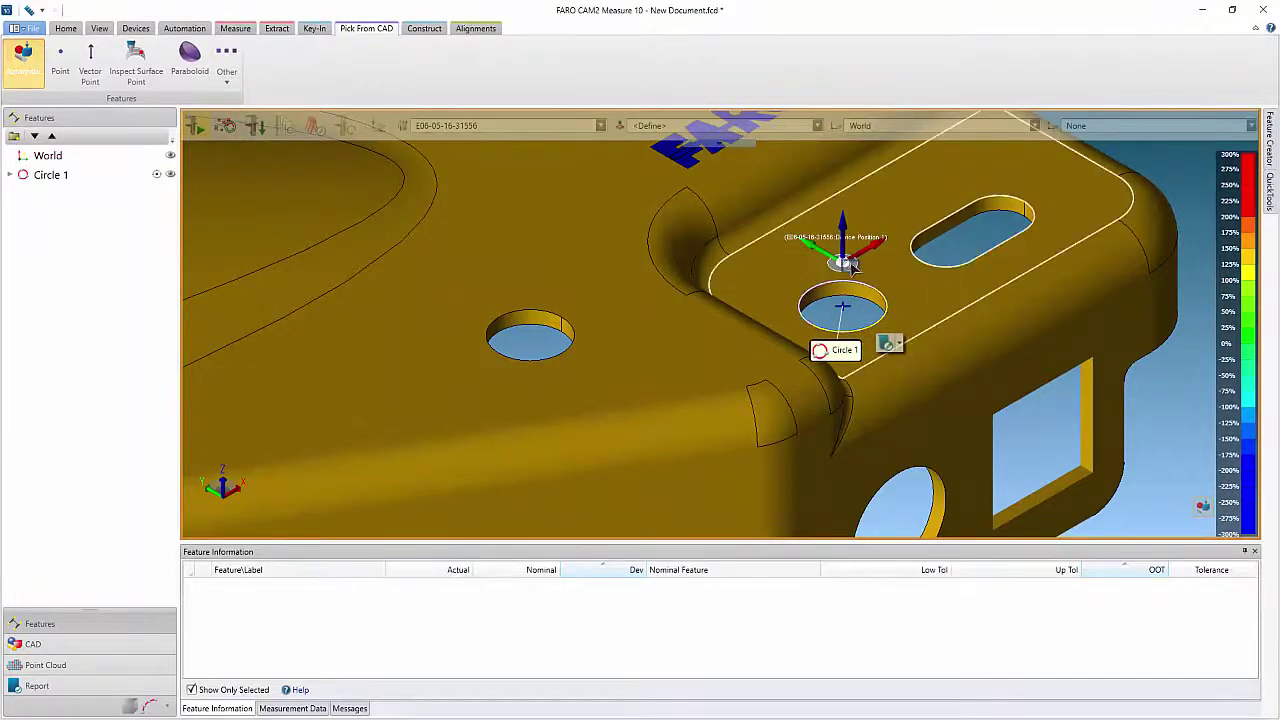
scroll(850, 235, down, 6)
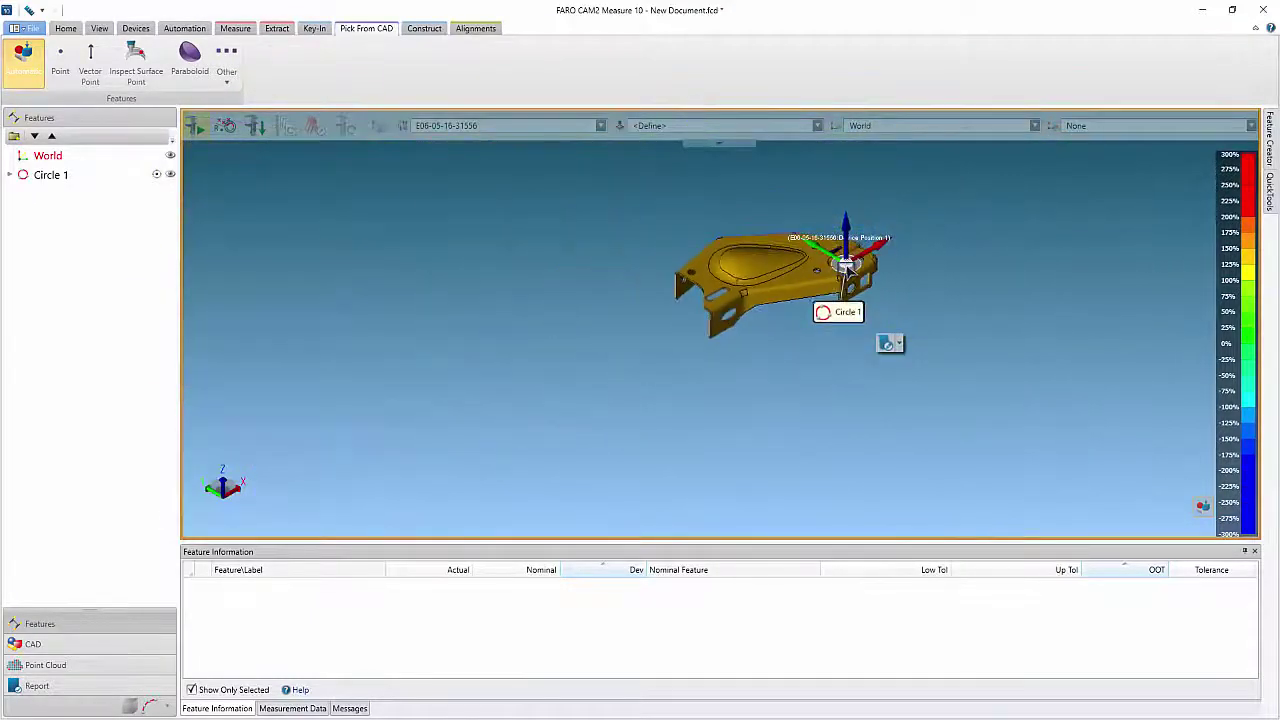
scroll(757, 333, up, 8)
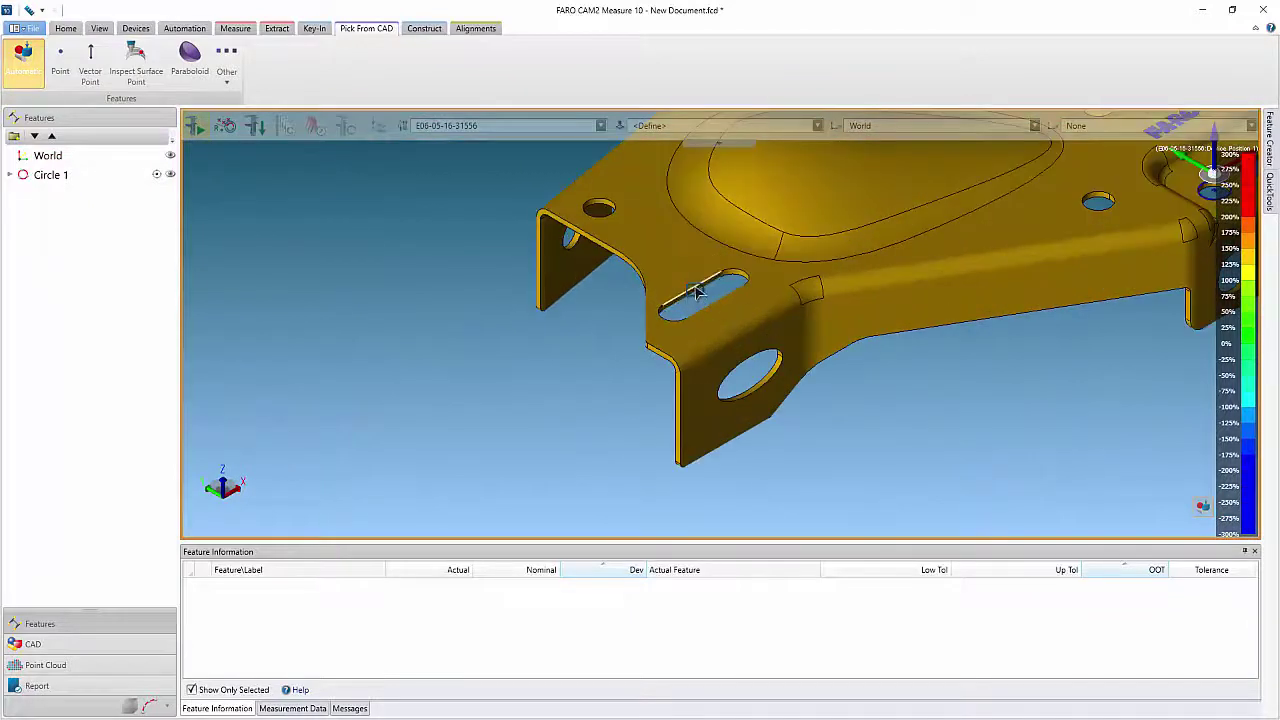
Step: Pick the slot edge as Round Slot 1 and the small hole as Circle 2
click(697, 292)
click(748, 340)
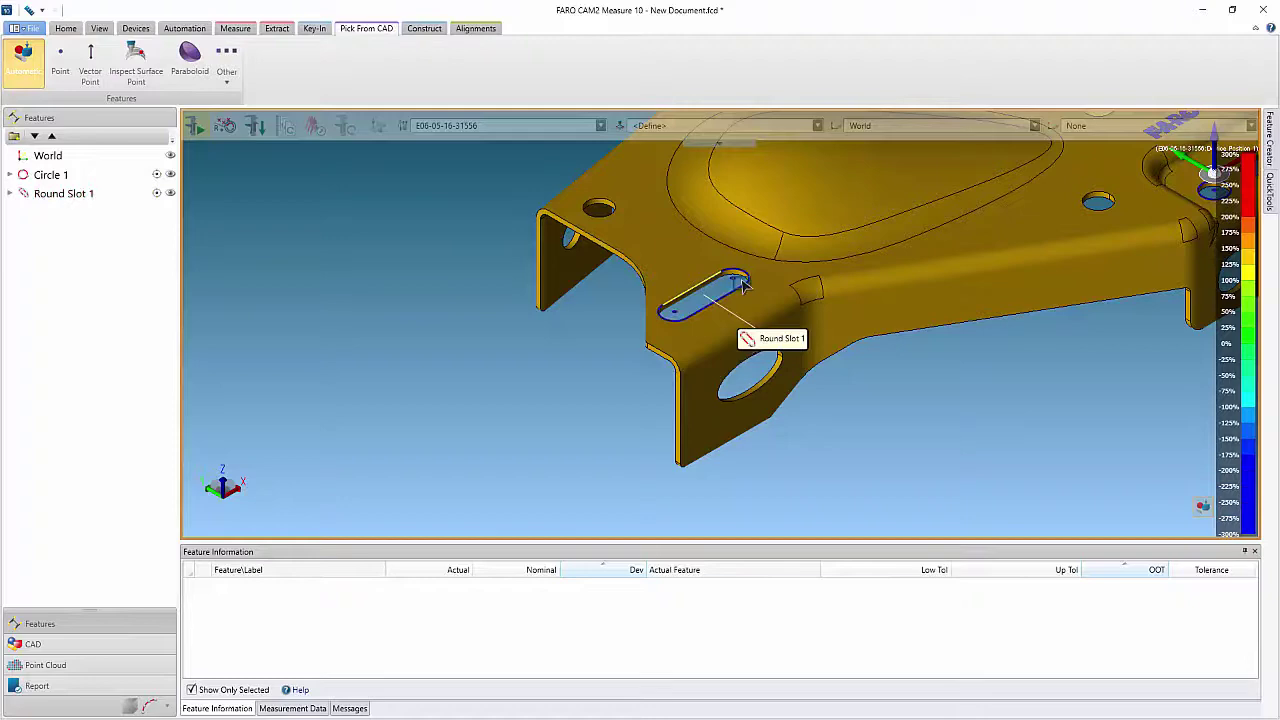
scroll(703, 304, down, 3)
scroll(651, 257, up, 5)
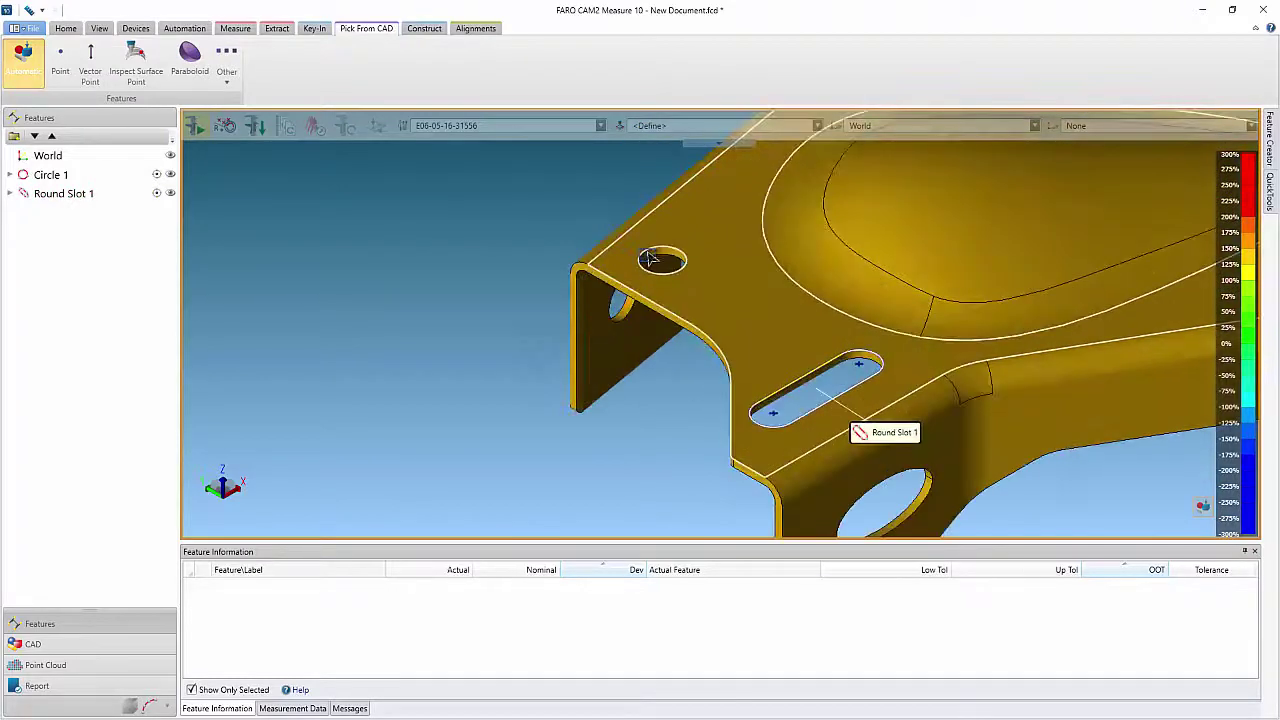
click(651, 257)
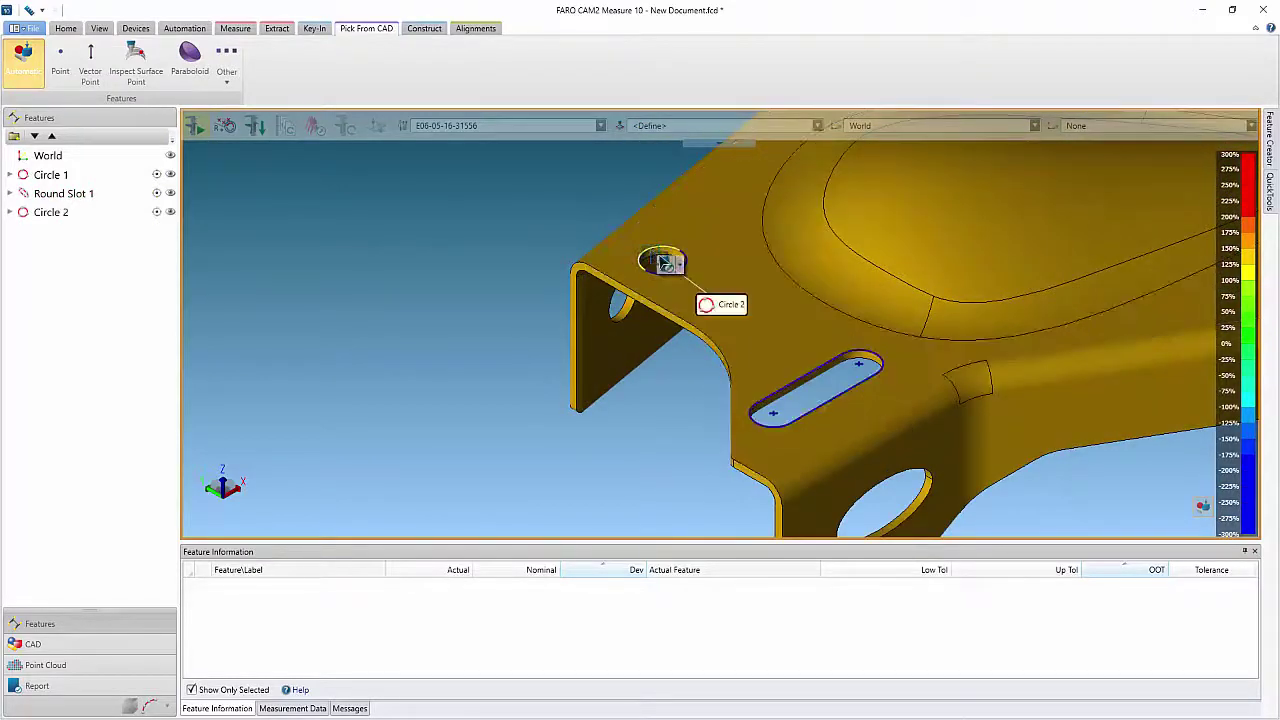
mouse_move(683, 292)
scroll(660, 413, down, 5)
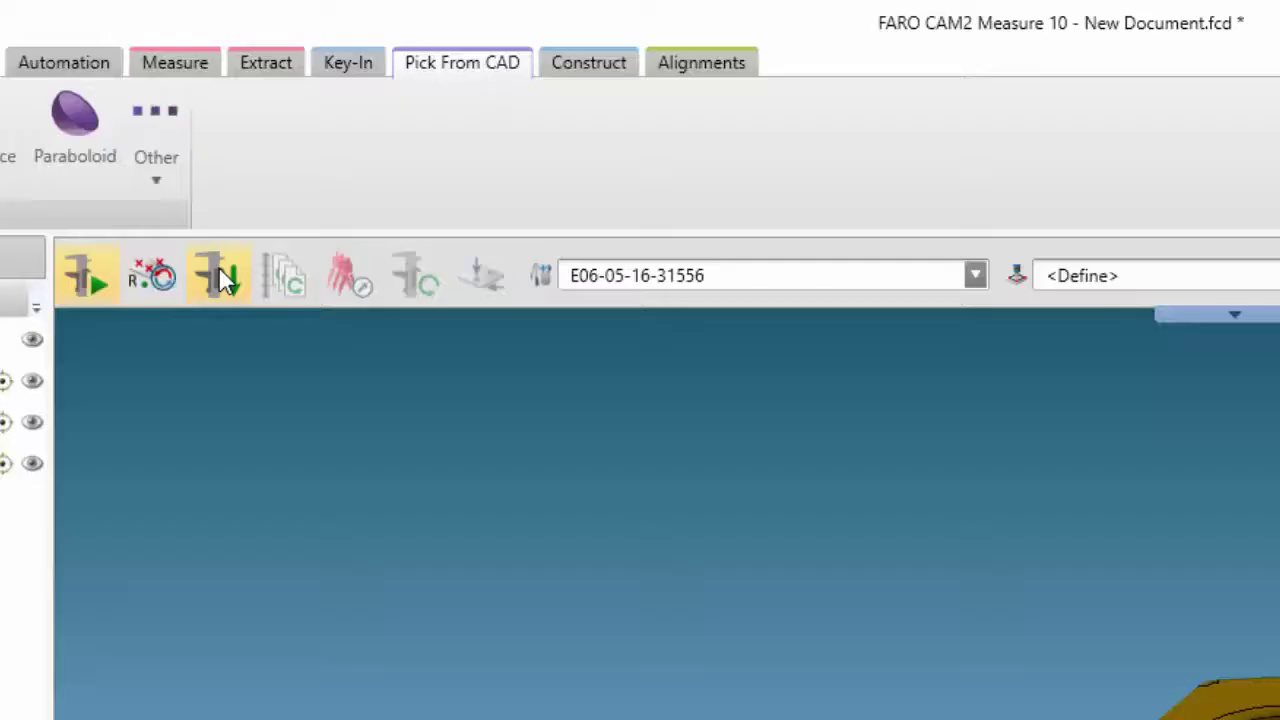
Step: Measure Circle 1, Round Slot 1 and Circle 2 with Measure All, re-measuring previously measured features
click(218, 270)
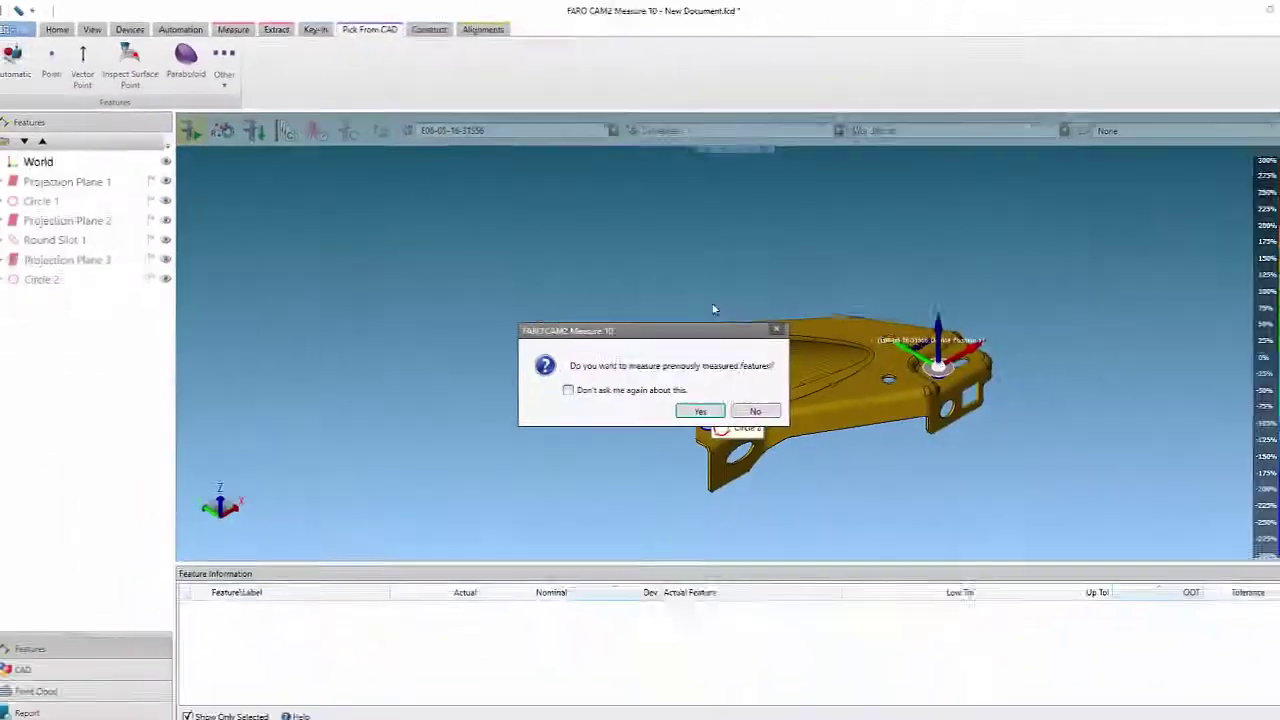
click(684, 395)
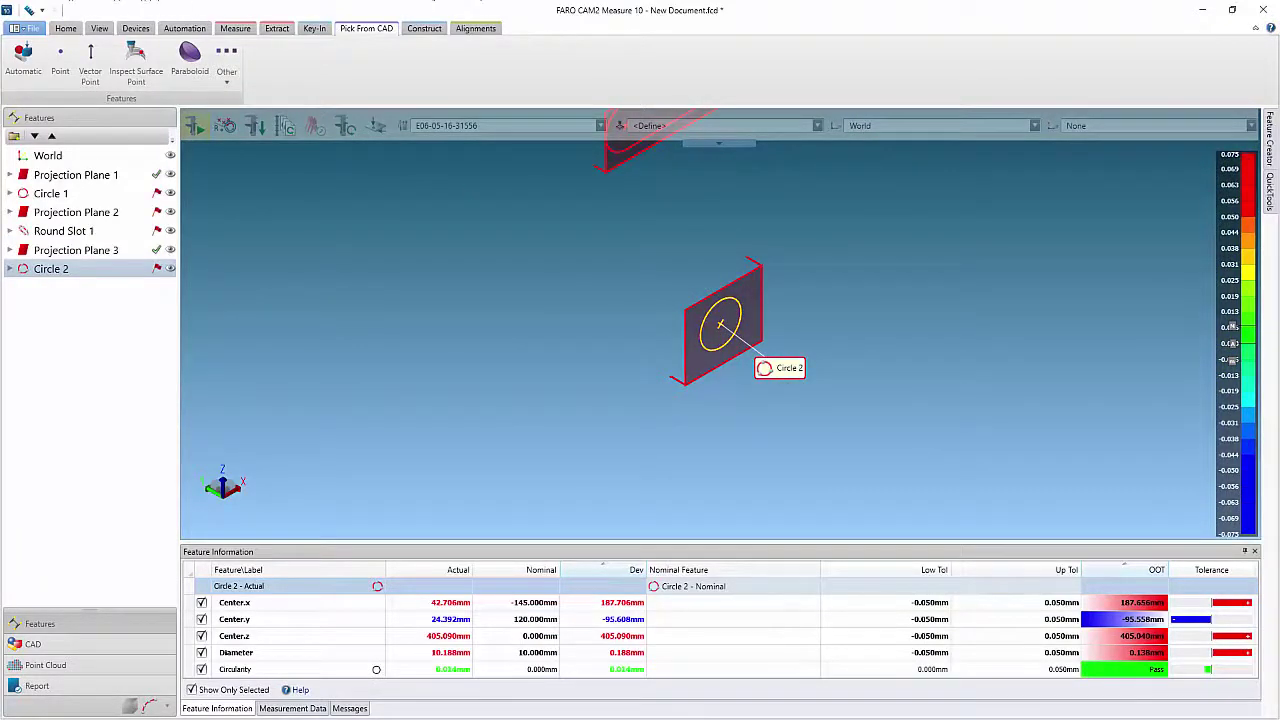
scroll(690, 285, down, 2)
middle_drag(690, 285, 775, 331)
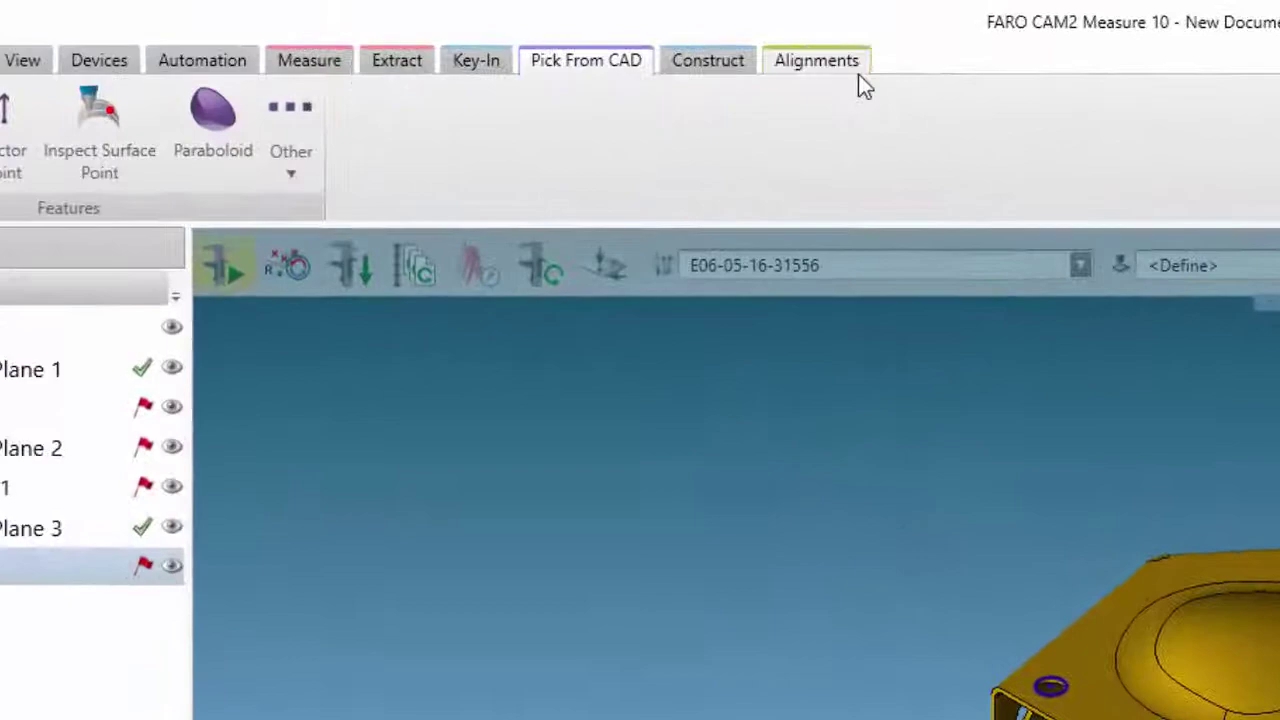
Step: Build iterative Alignment1 from Circle 1, Round Slot 1 and Circle 2 and solve it (0.118 mm max error)
click(625, 43)
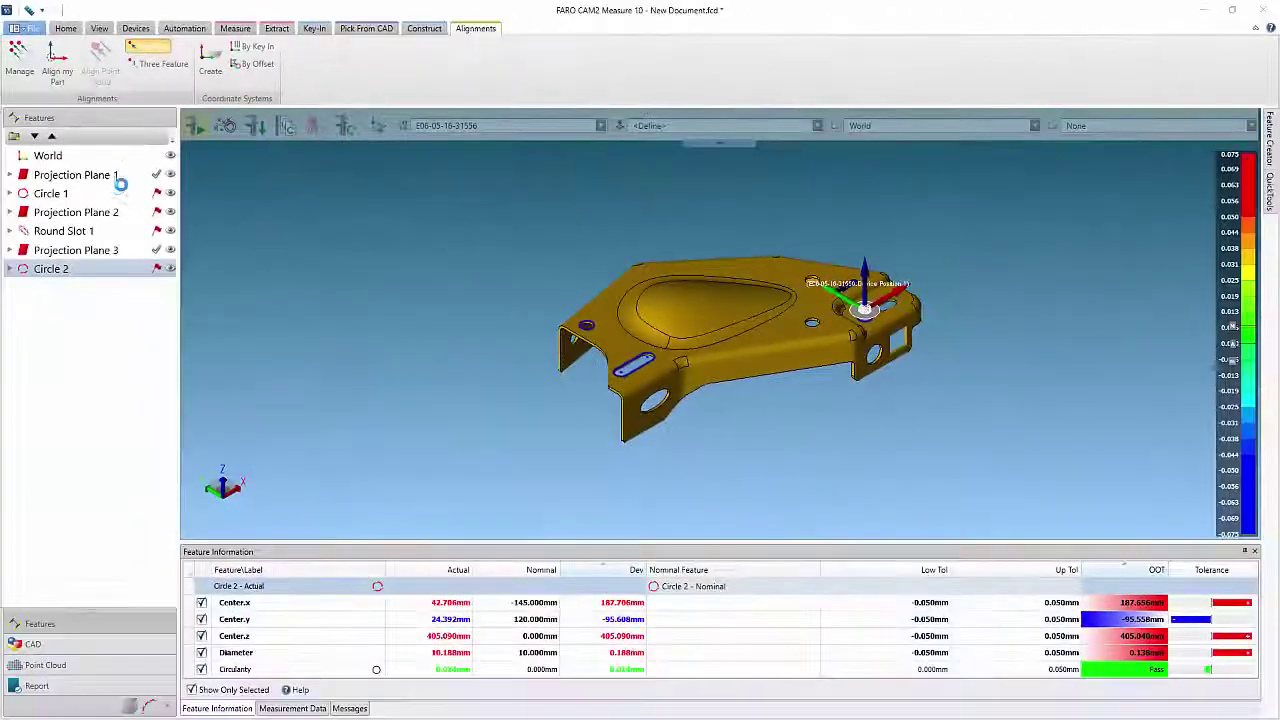
click(120, 98)
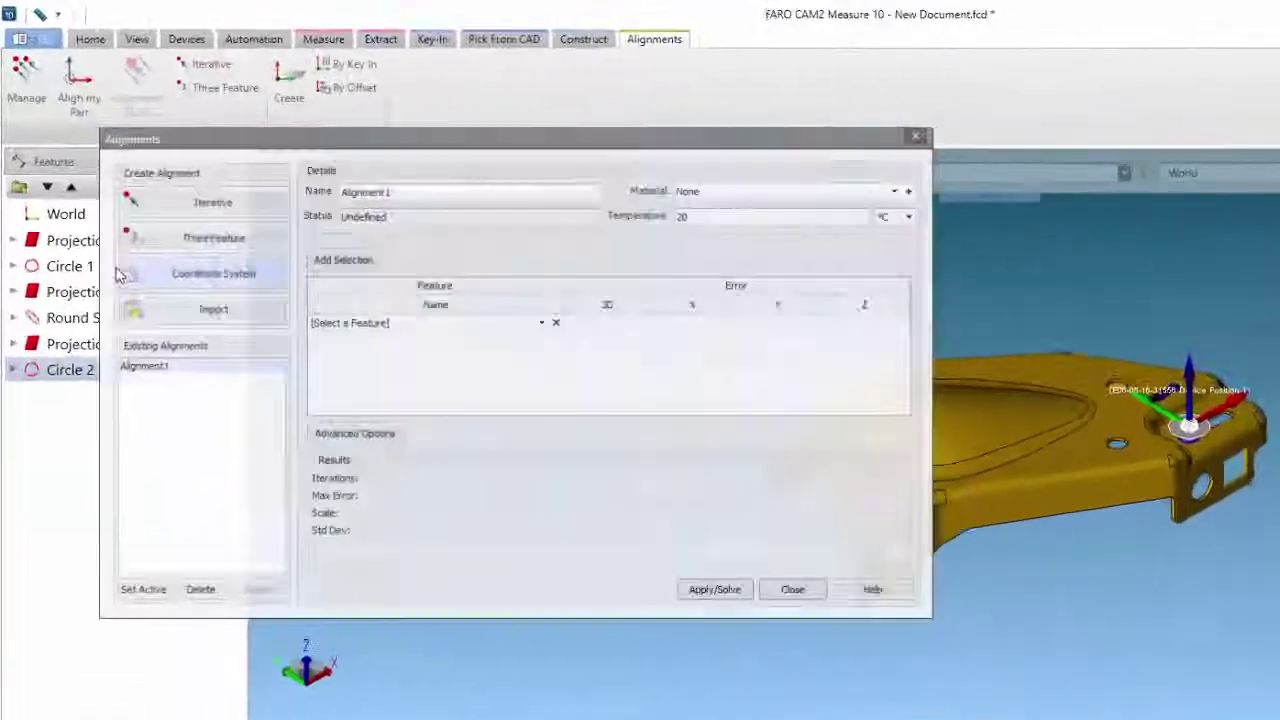
click(40, 265)
ctrl+click(72, 317)
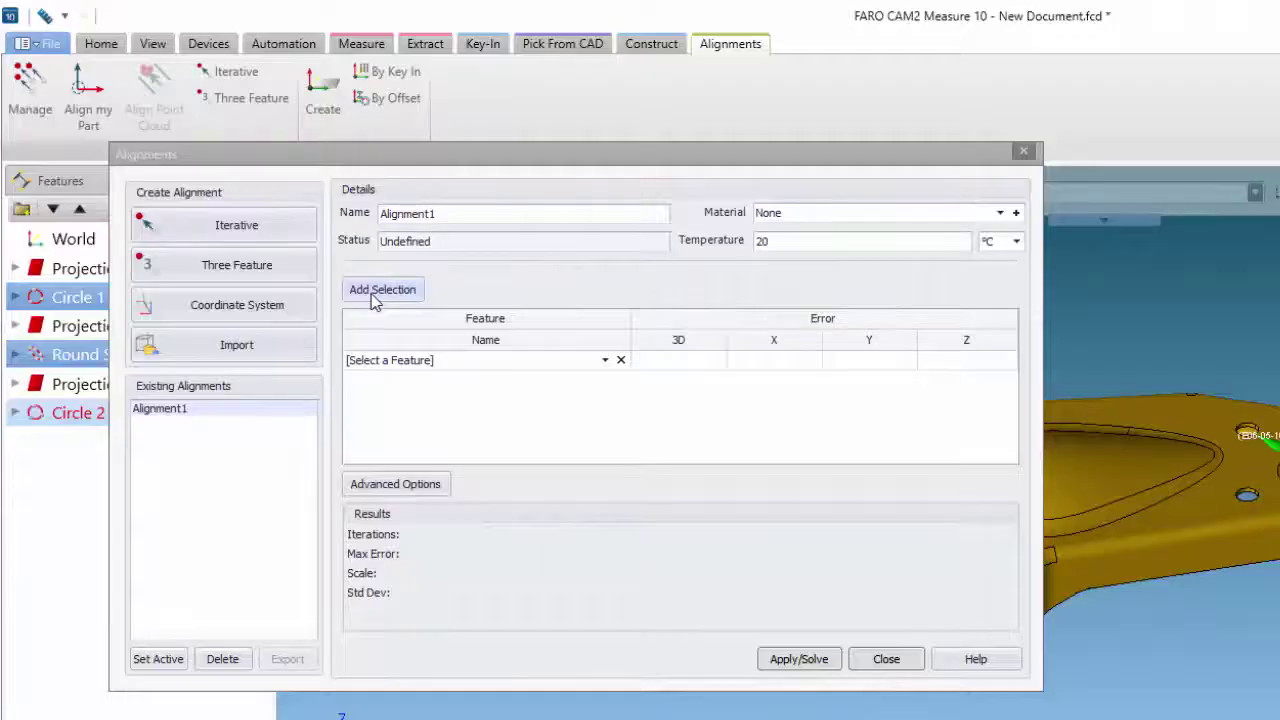
click(376, 298)
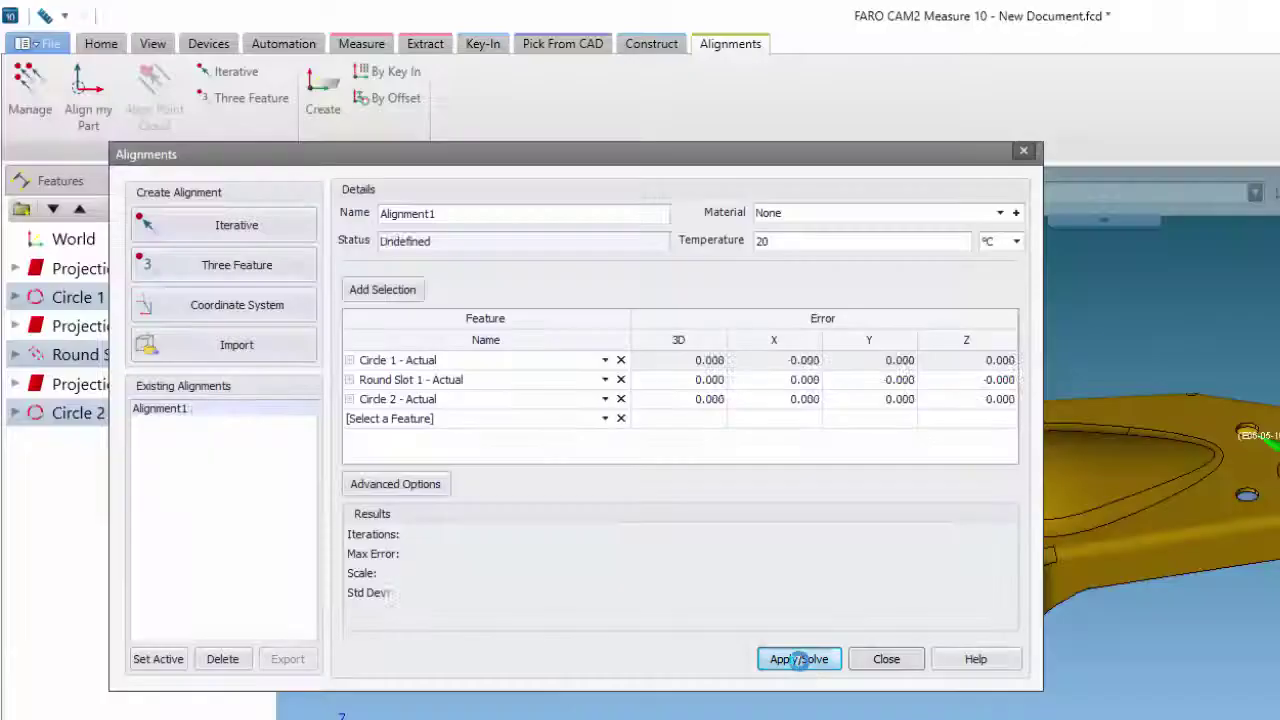
click(800, 662)
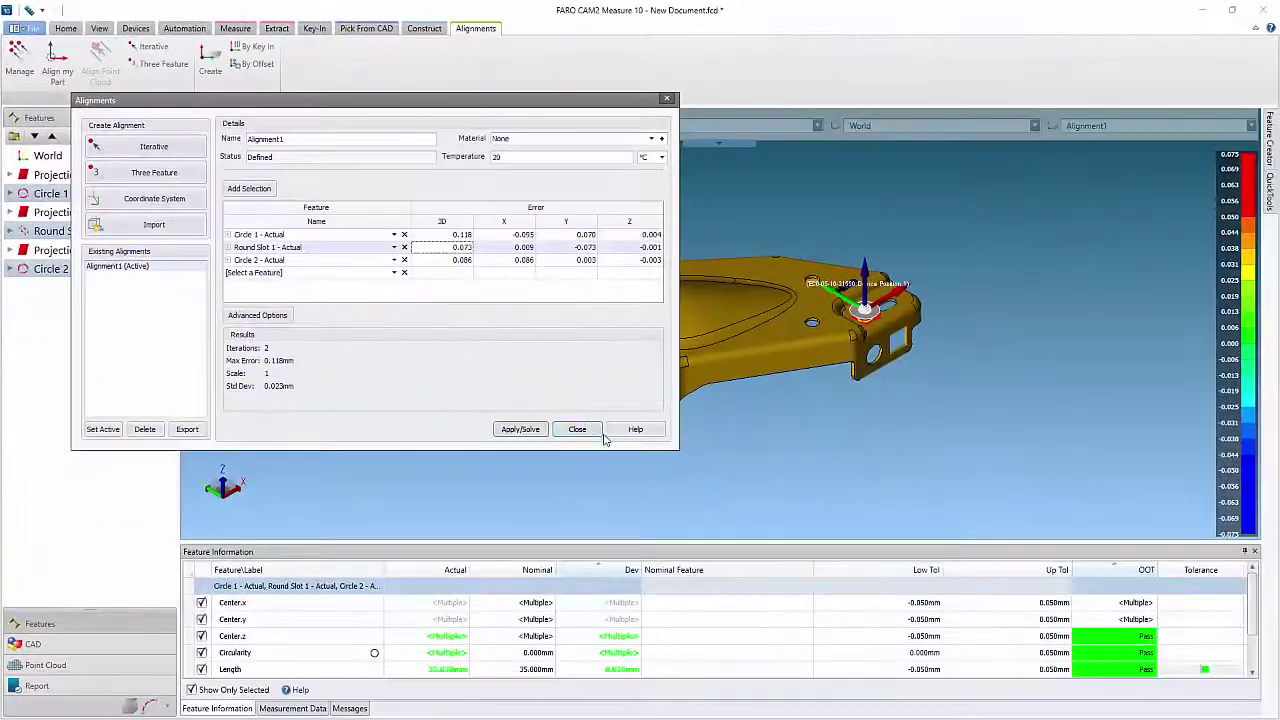
Step: Close the alignment window and set Detailed label style for Circle 1, Round Slot 1 and Circle 2
click(580, 430)
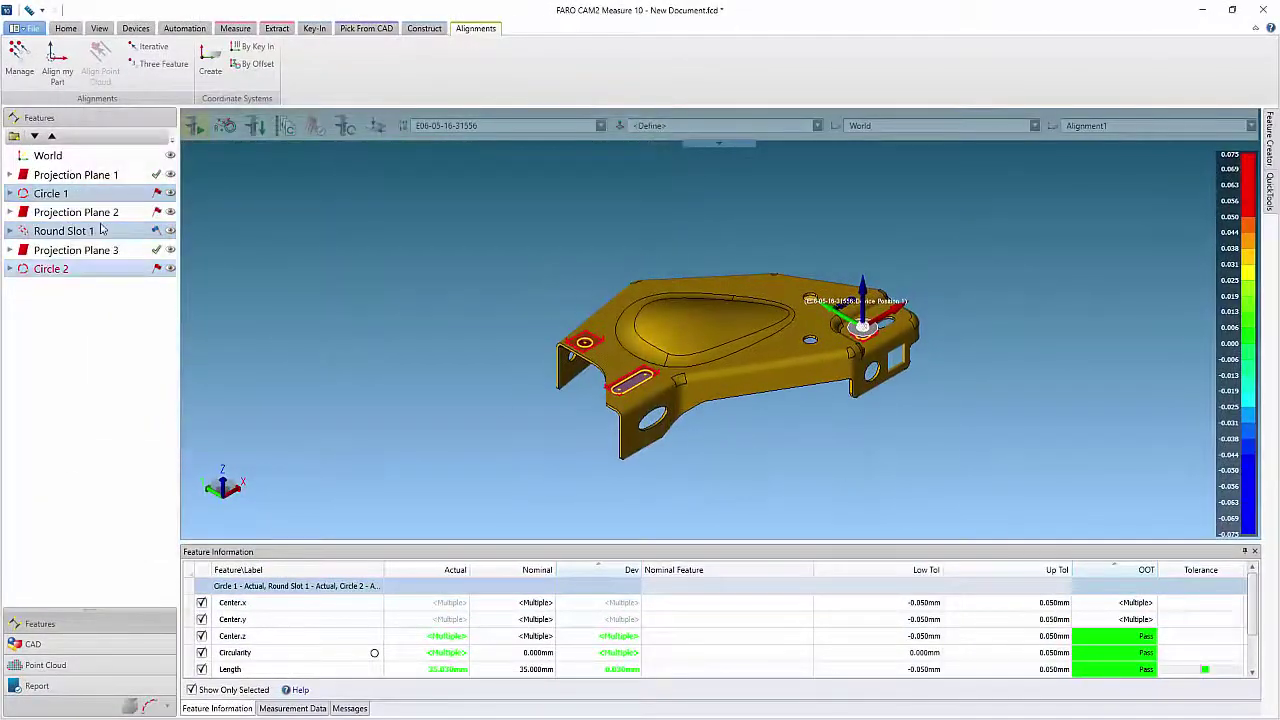
right_click(99, 234)
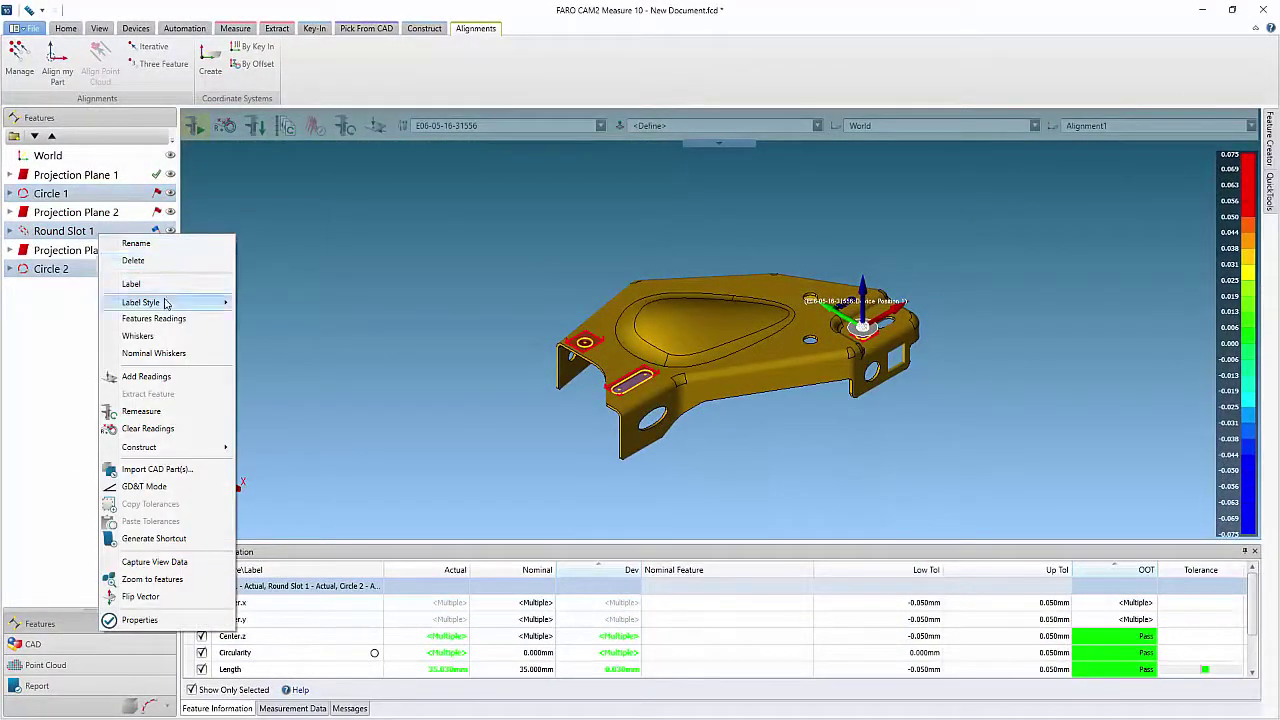
mouse_move(166, 301)
click(270, 317)
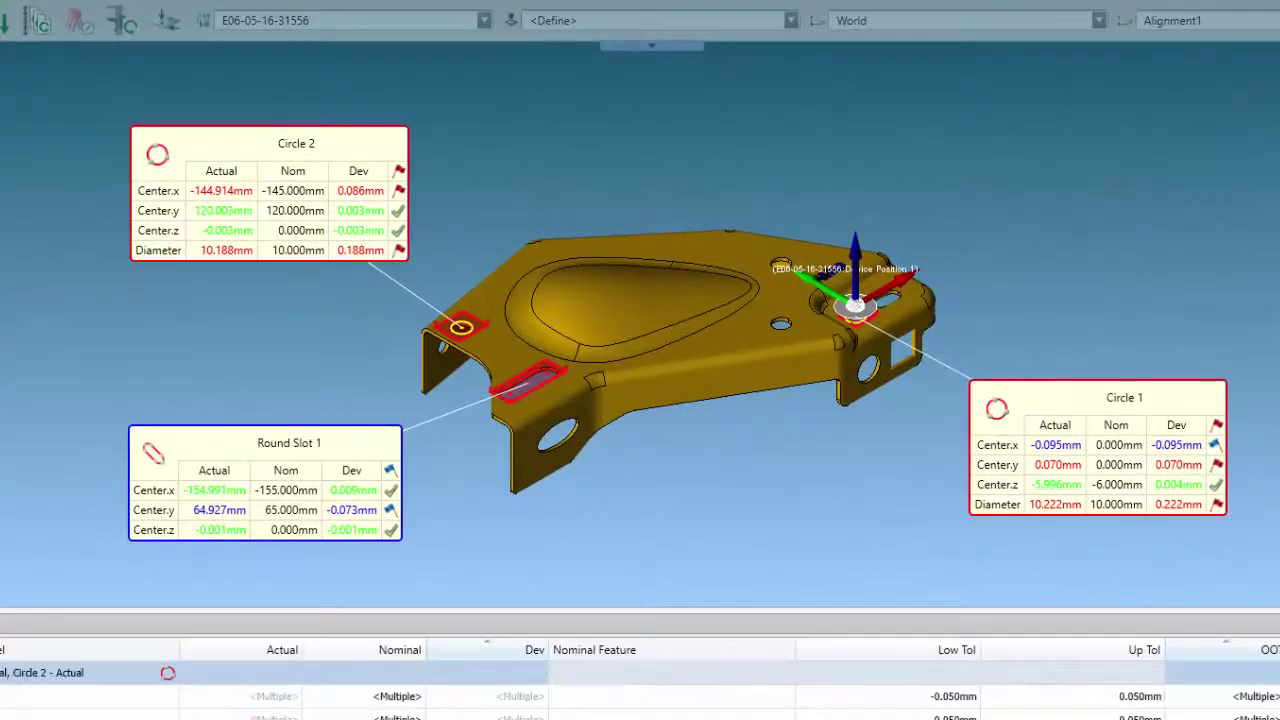
click(808, 487)
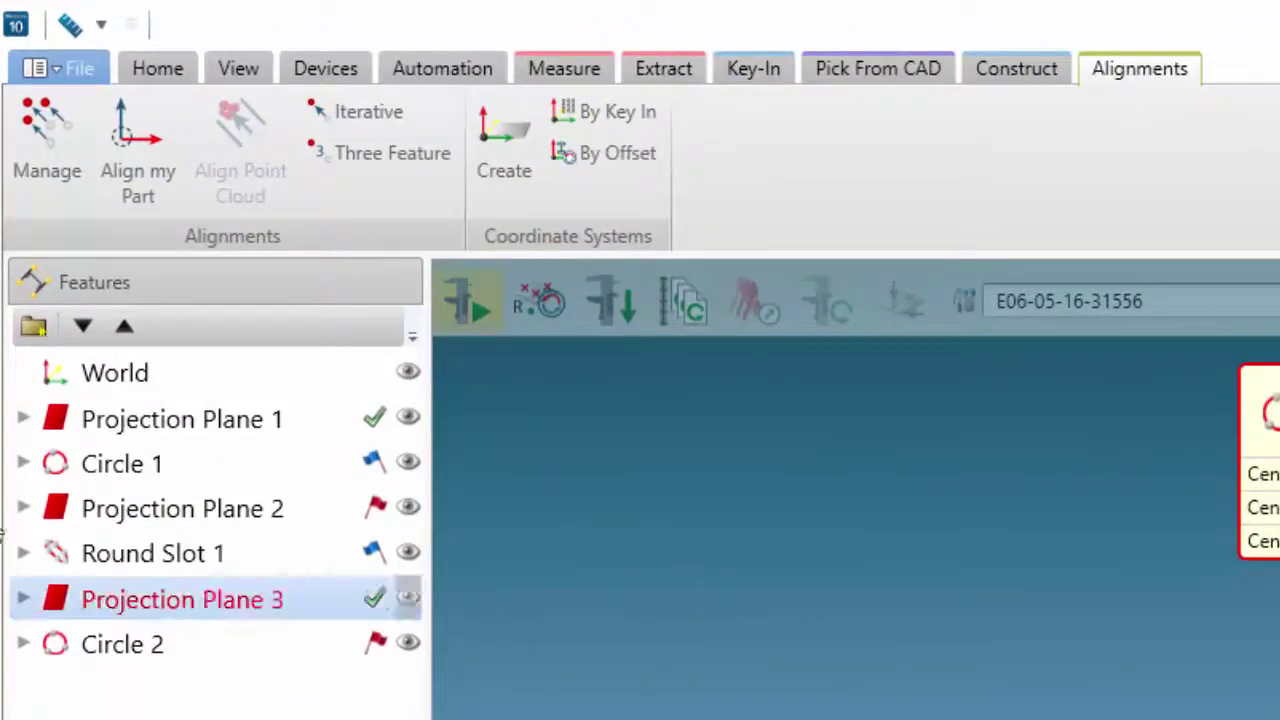
Step: Reopen Alignment1 and enable Set Weights in Advanced Options, with all X, Y, Z weights at 1
click(73, 133)
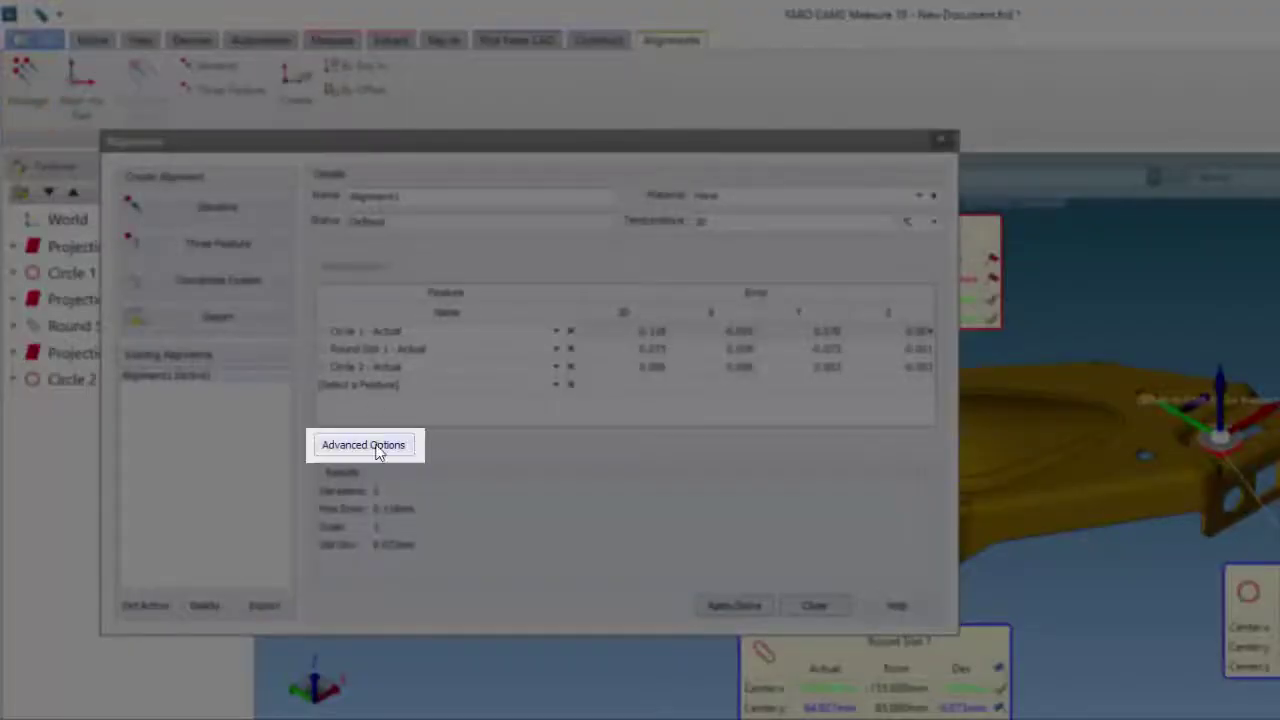
click(376, 452)
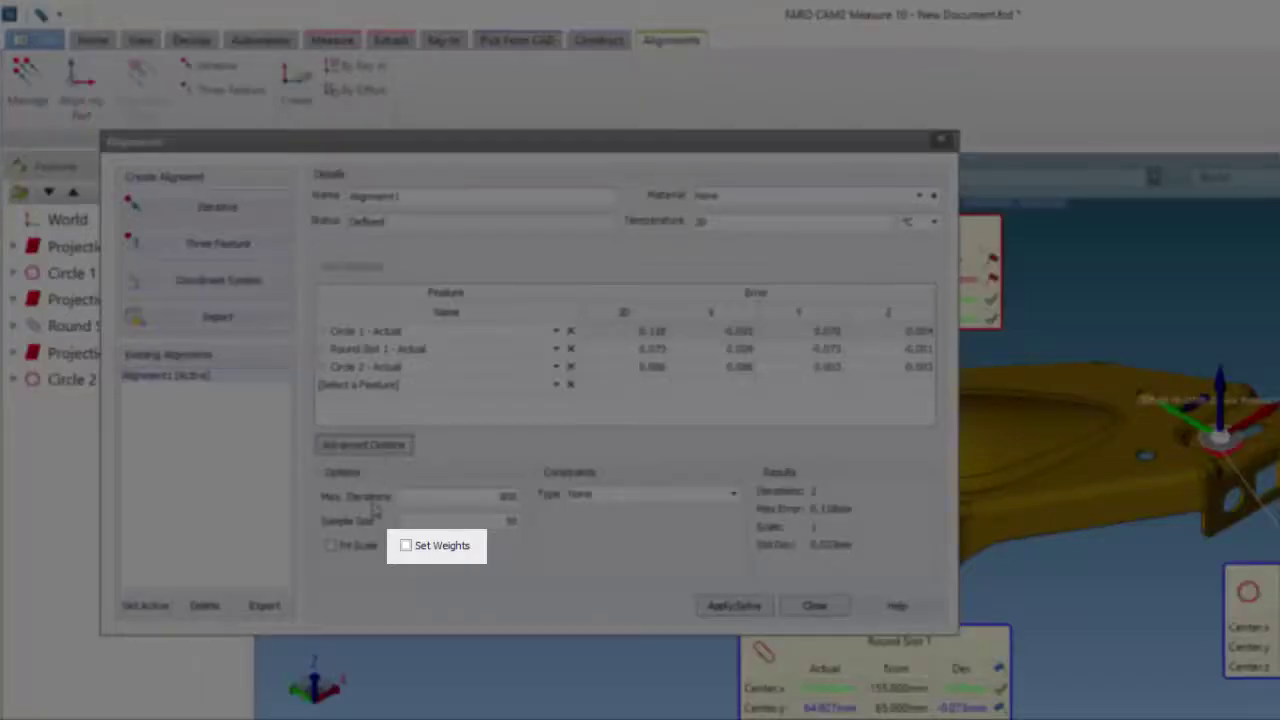
click(406, 546)
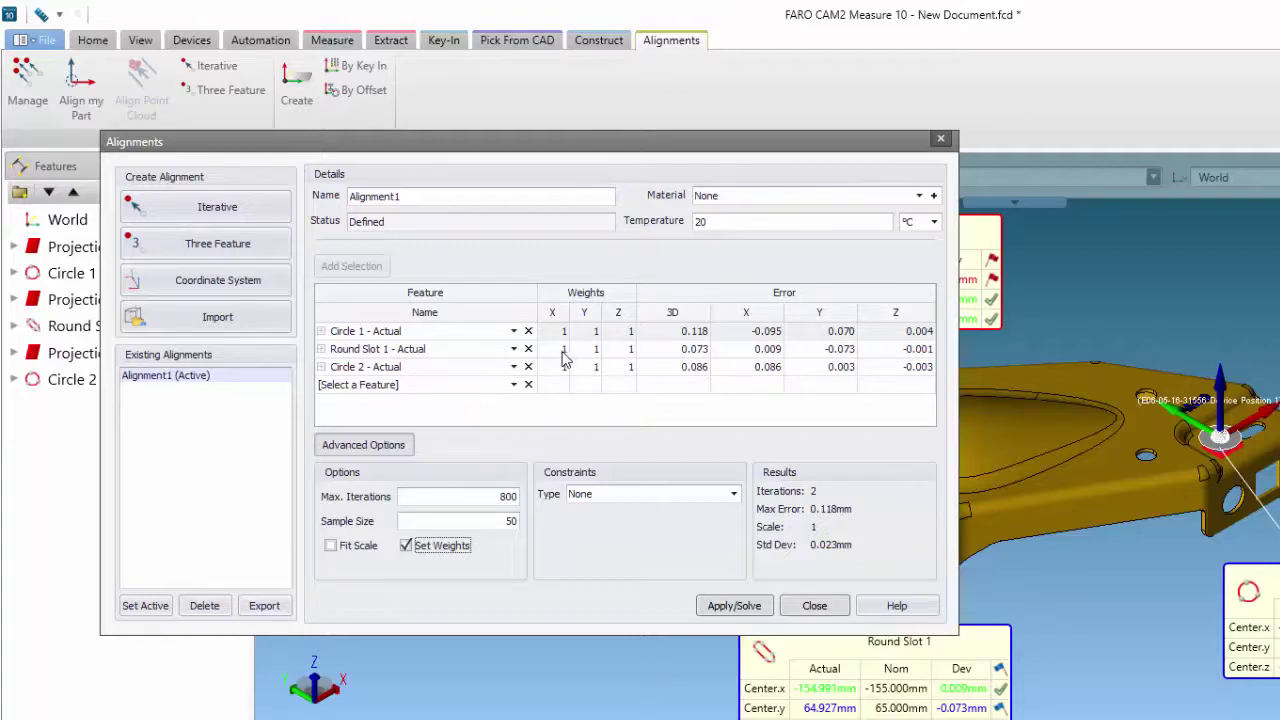
Step: Set Round Slot 1's X weight and Circle 2's X and Y weights to 0
click(563, 352)
click(563, 352)
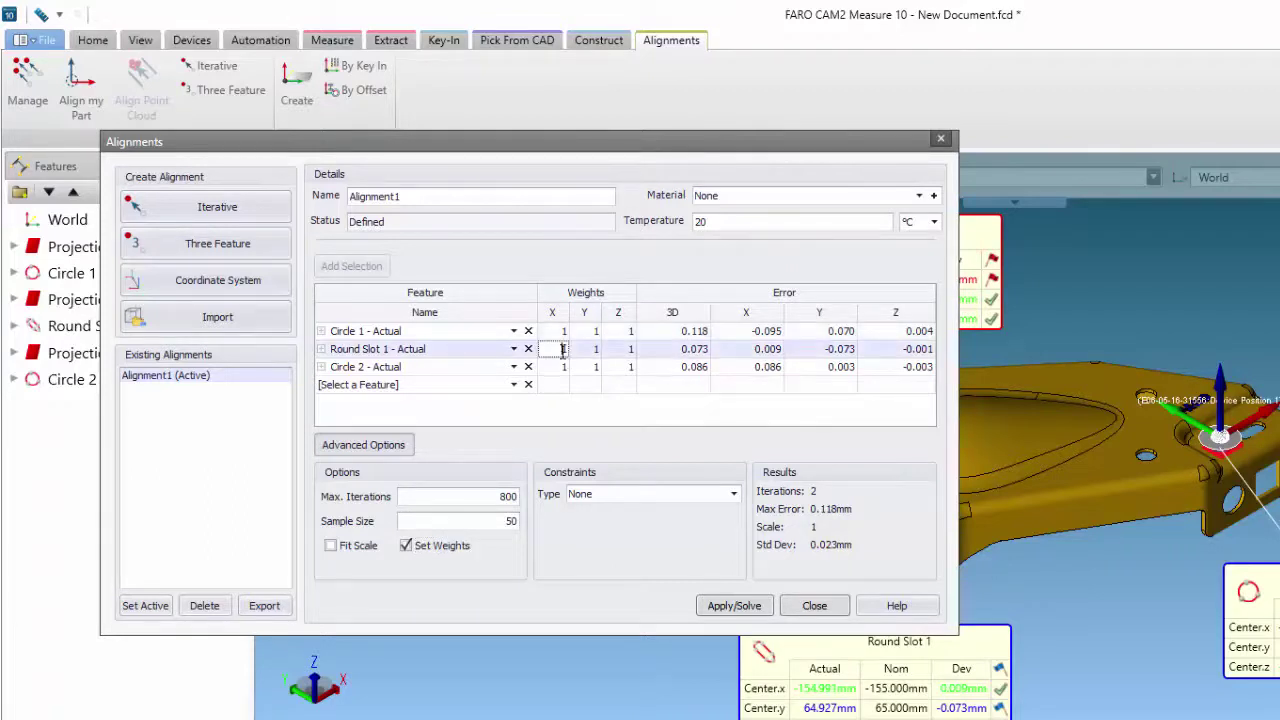
text(0)
click(558, 368)
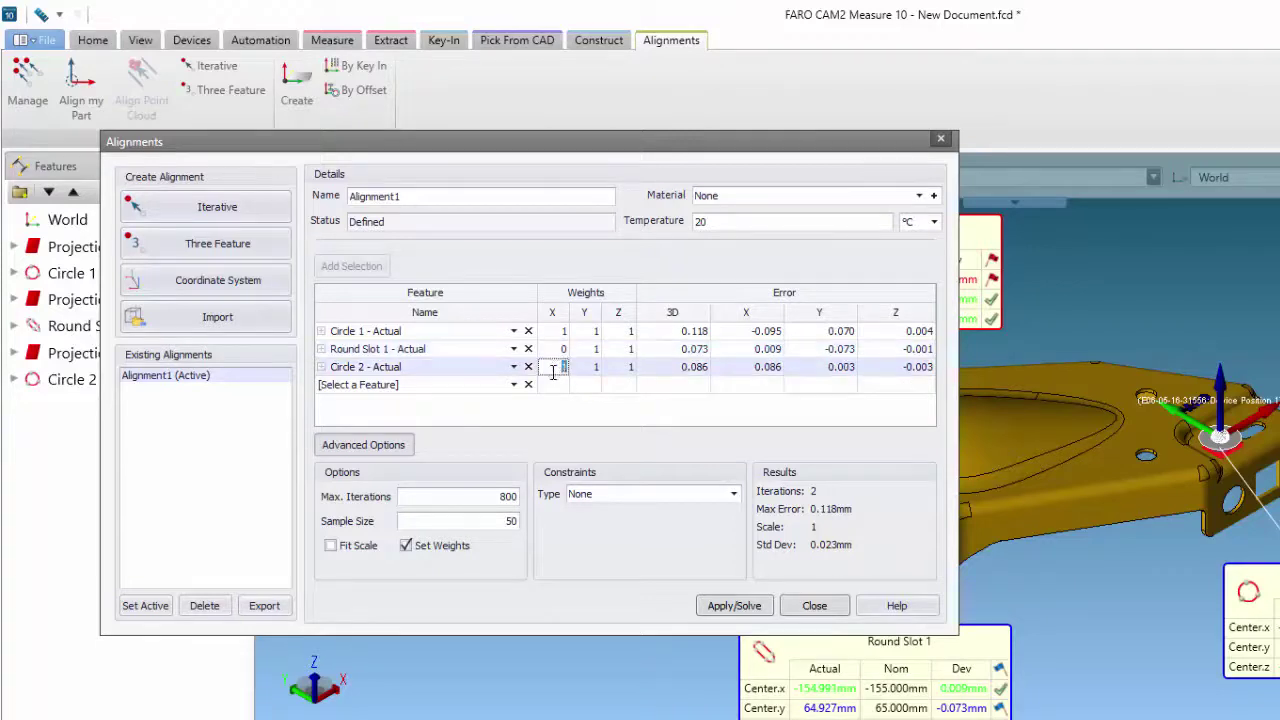
text(0)
click(590, 366)
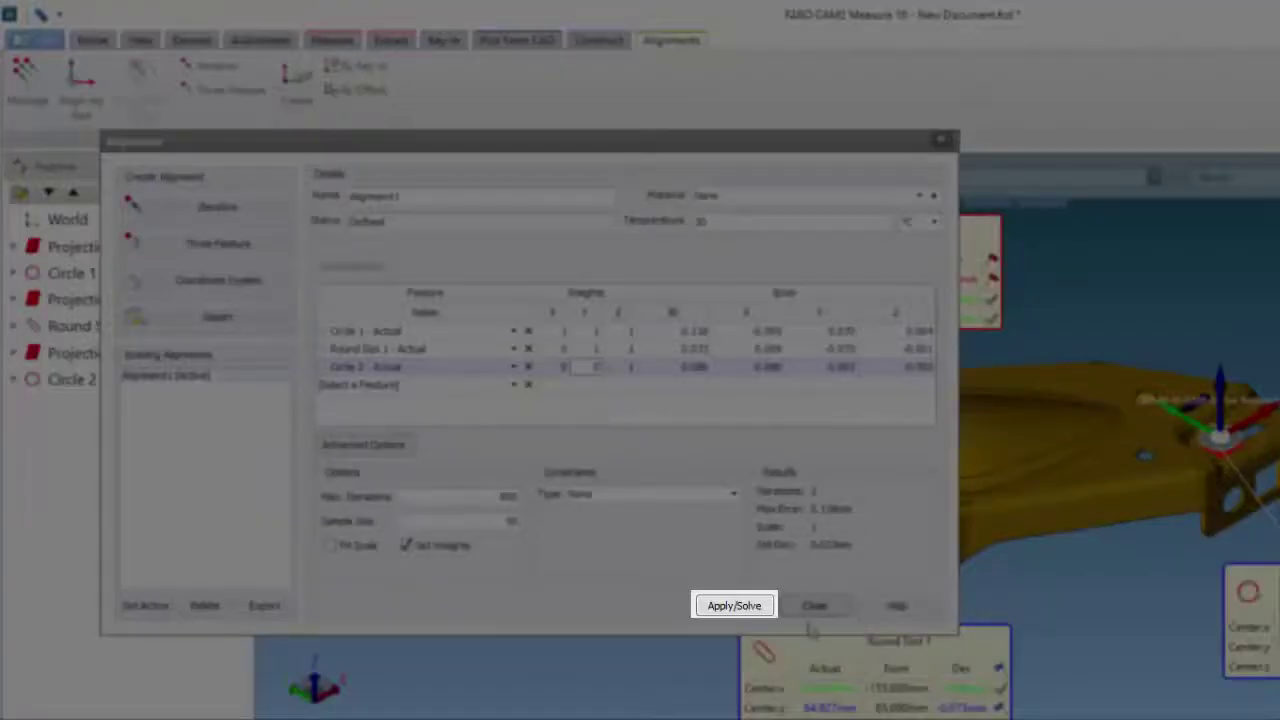
Step: Re-solve weighted Alignment1 to 0.001 mm max error, close it, and move the Round Slot 1 label
click(750, 607)
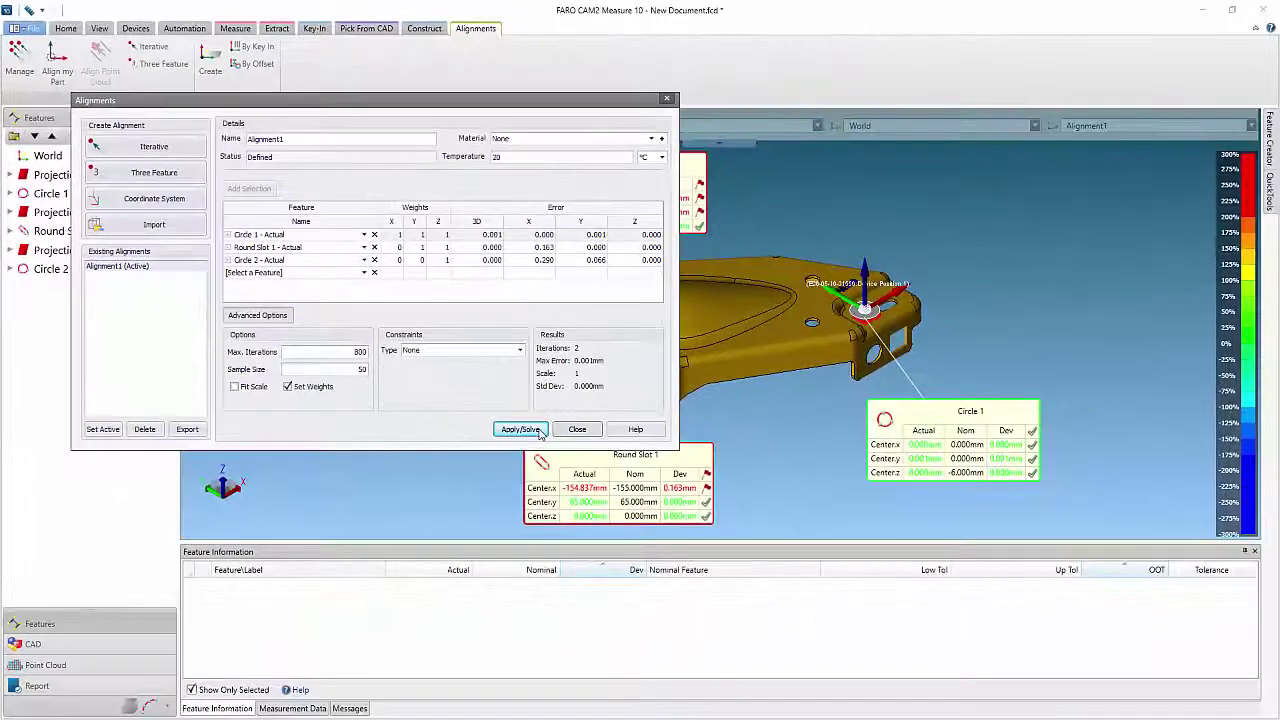
click(577, 430)
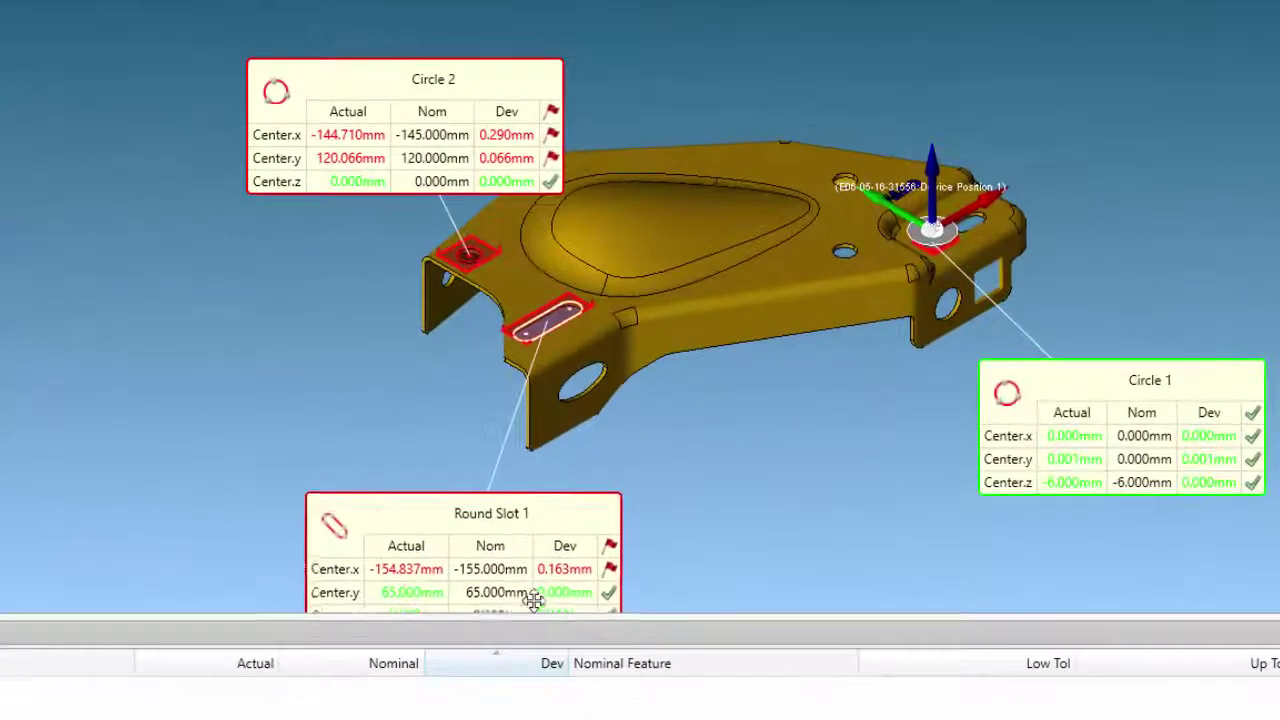
drag(535, 598, 550, 526)
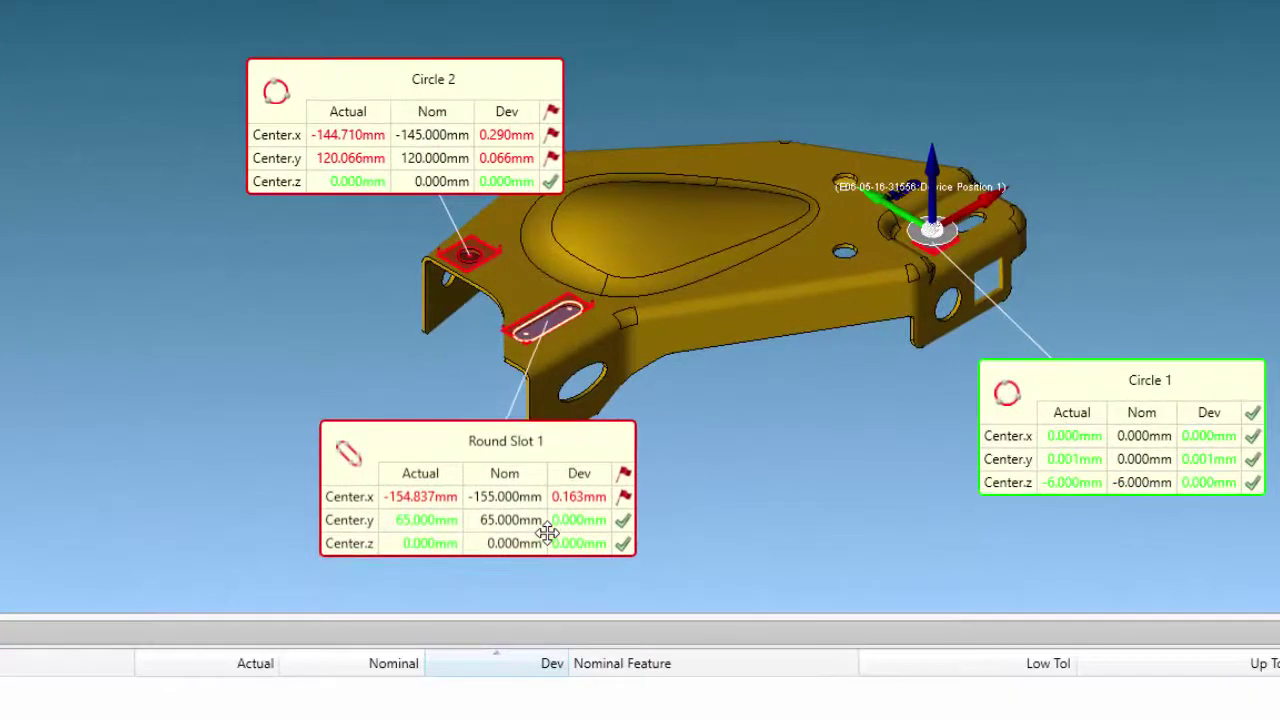